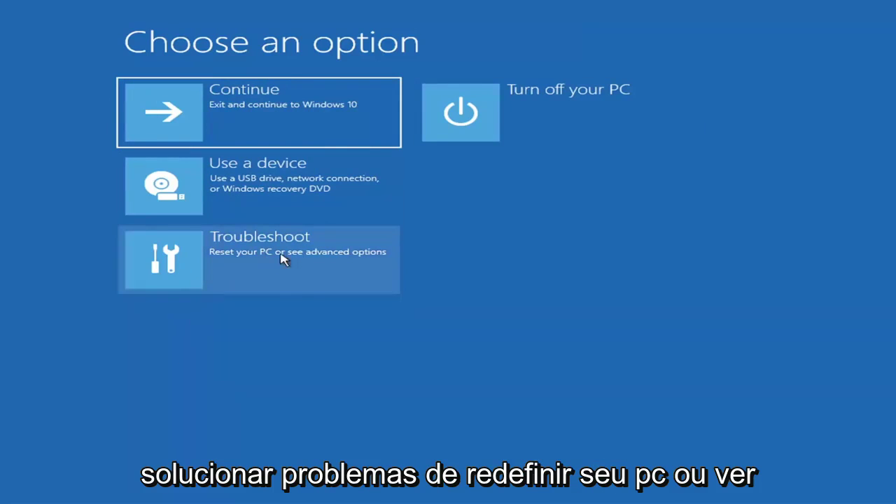
Step: Run Startup Repair from the advanced troubleshooting options
{"action": "left_click", "coordinate": [334, 266]}
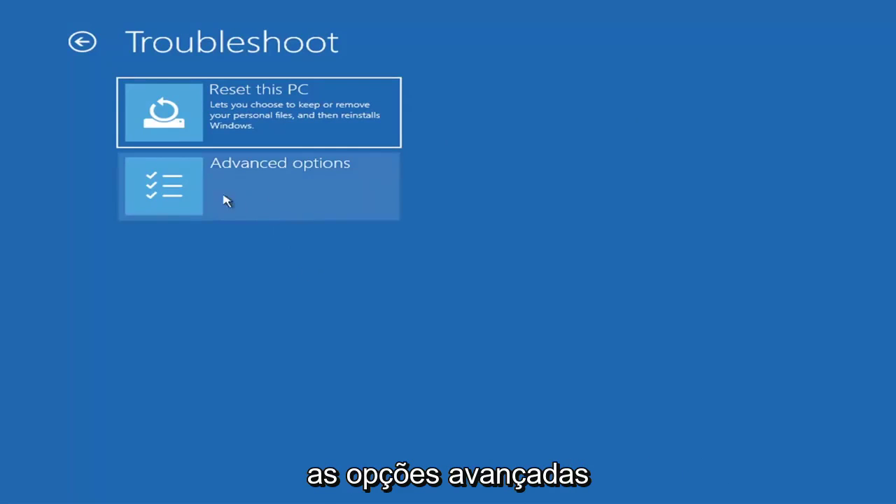
{"action": "left_click", "coordinate": [280, 191]}
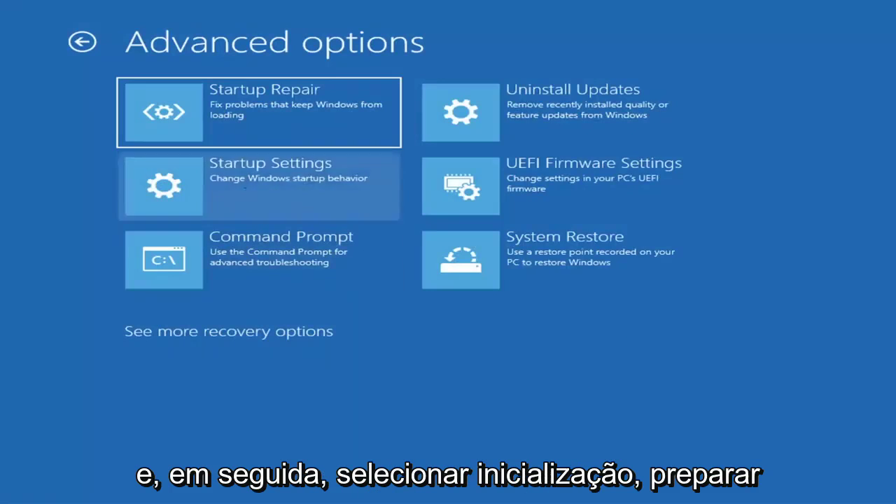
{"action": "left_click", "coordinate": [233, 121]}
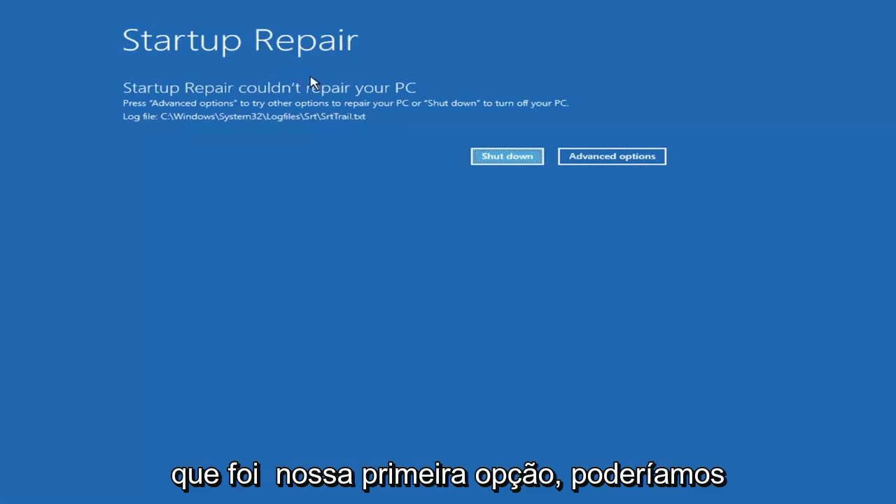
Step: Examine the Startup Settings page and the Uninstall Updates choices in the advanced troubleshooting options, then return to the advanced options
{"action": "left_click", "coordinate": [626, 156]}
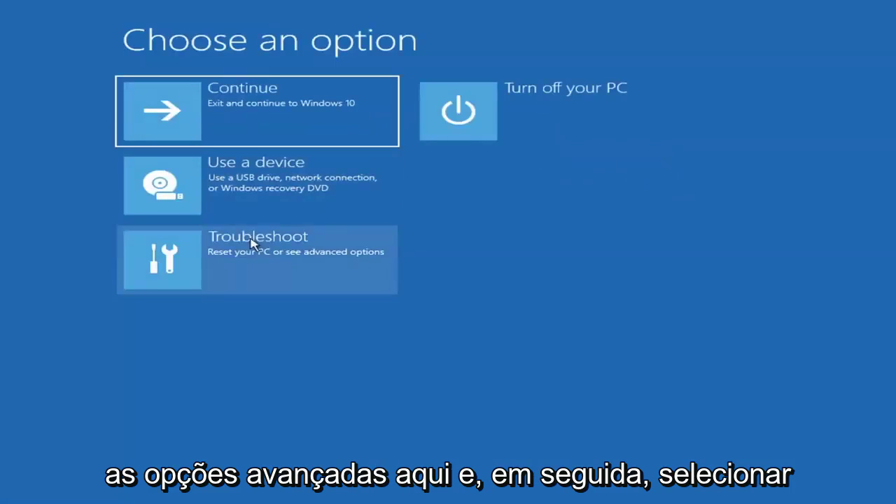
{"action": "left_click", "coordinate": [226, 268]}
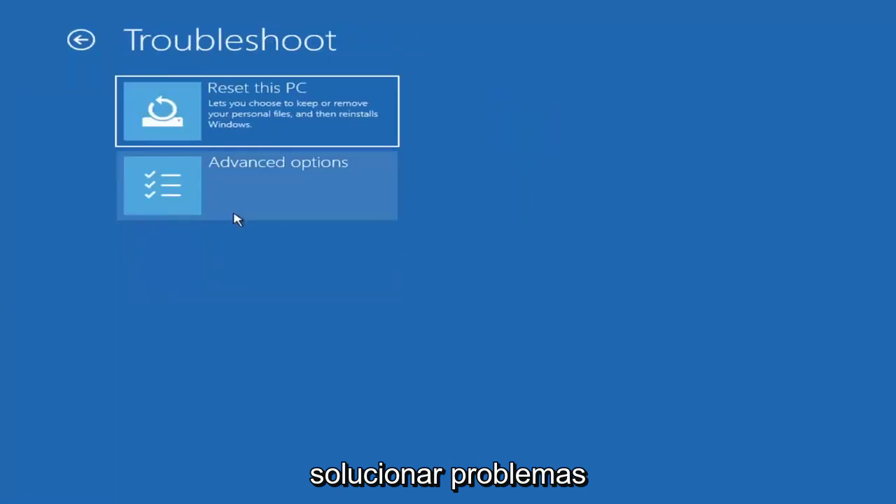
{"action": "left_click", "coordinate": [232, 191]}
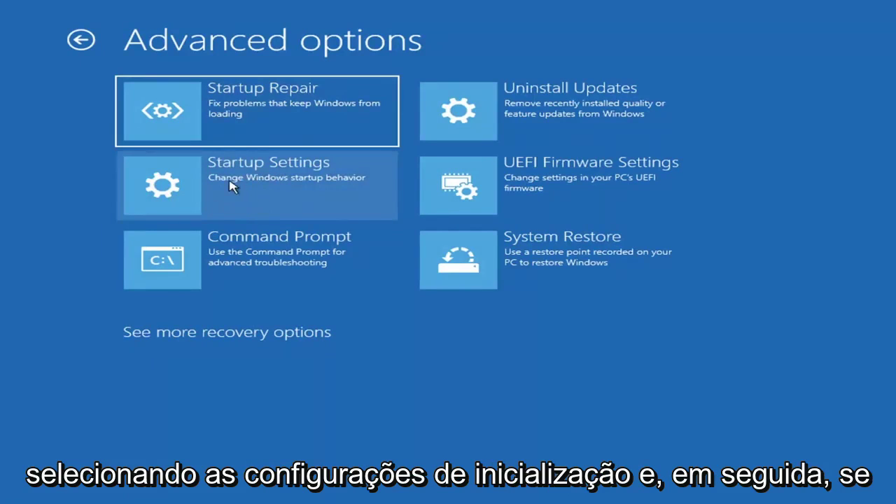
{"action": "left_click", "coordinate": [231, 187]}
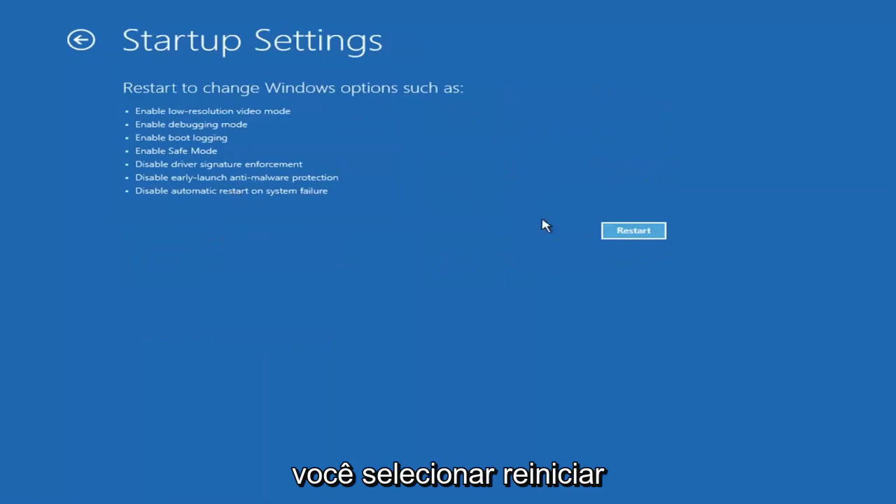
{"action": "left_click", "coordinate": [637, 232]}
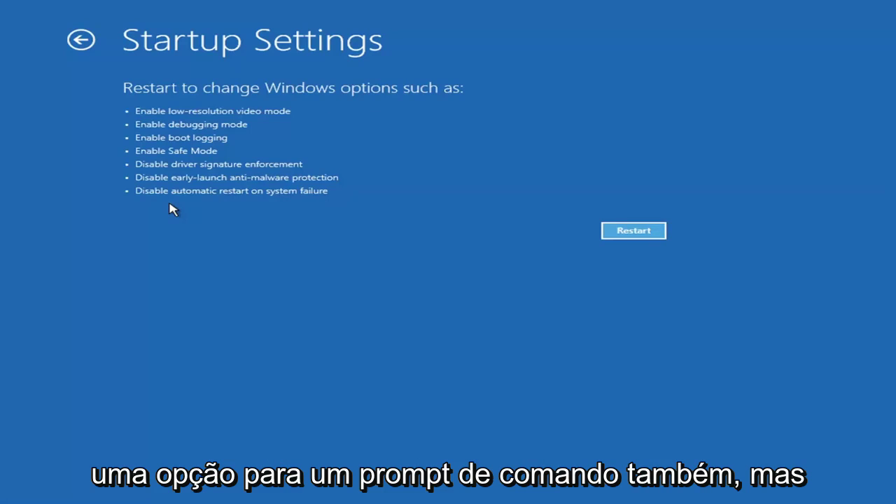
{"action": "left_click", "coordinate": [72, 40]}
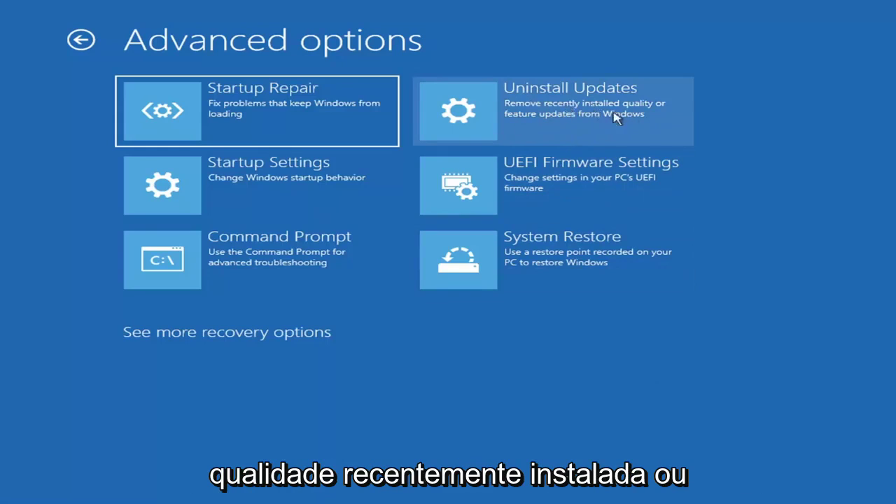
{"action": "left_click", "coordinate": [523, 114]}
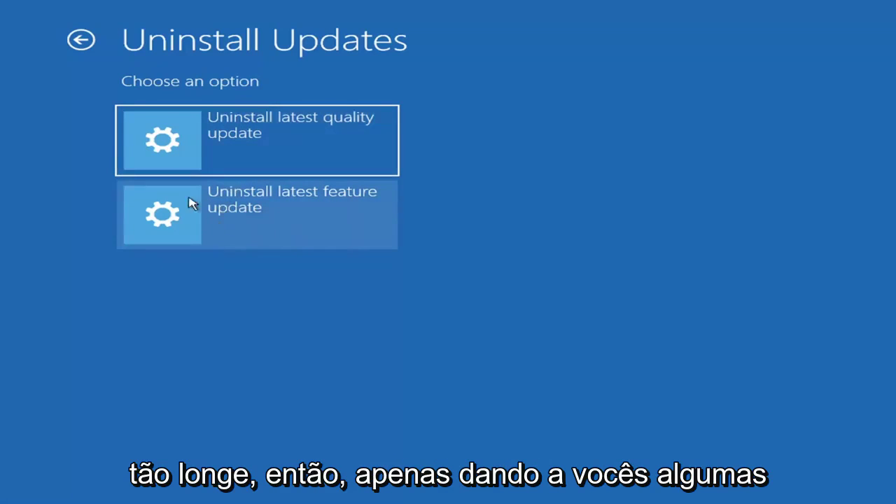
{"action": "left_click", "coordinate": [82, 41]}
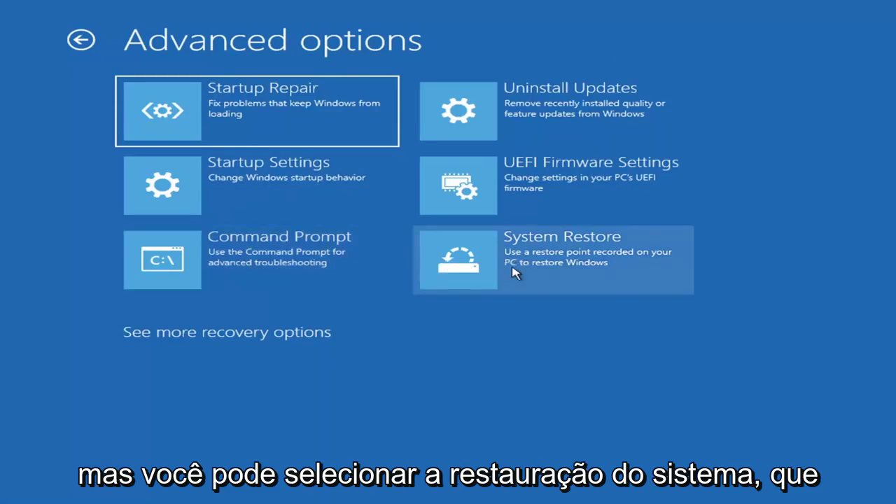
Step: Use System Restore to return Windows to the manual "Before Updates" restore point and restart the computer
{"action": "left_click", "coordinate": [562, 273]}
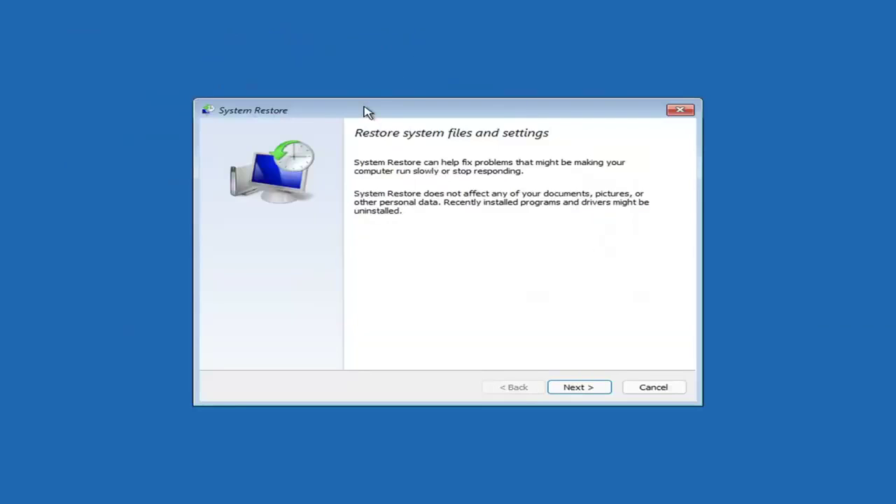
{"action": "left_click", "coordinate": [568, 387]}
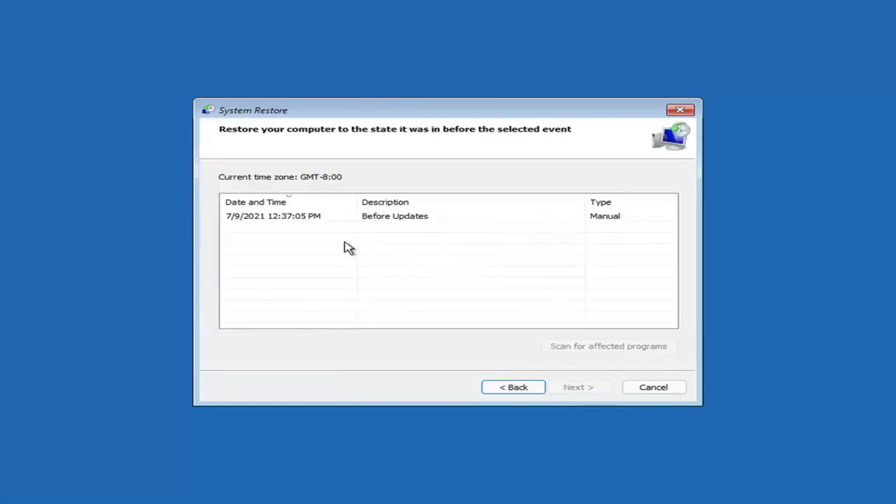
{"action": "left_click", "coordinate": [275, 221]}
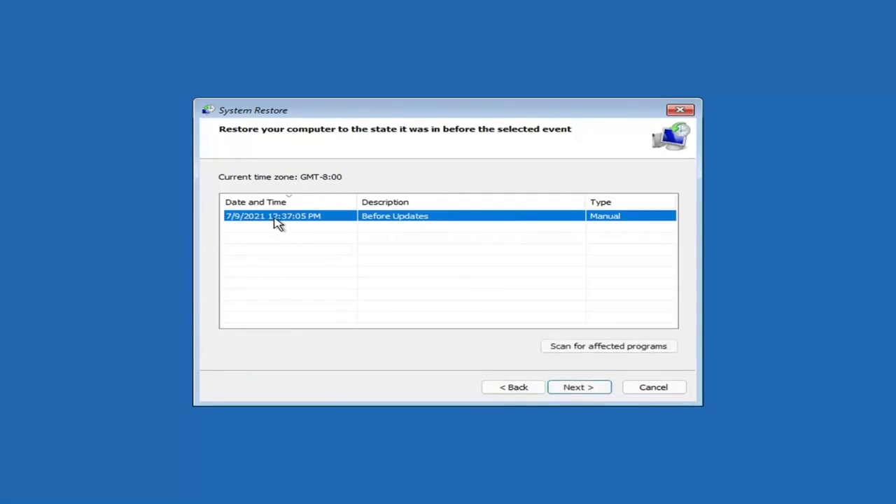
{"action": "left_click", "coordinate": [591, 389]}
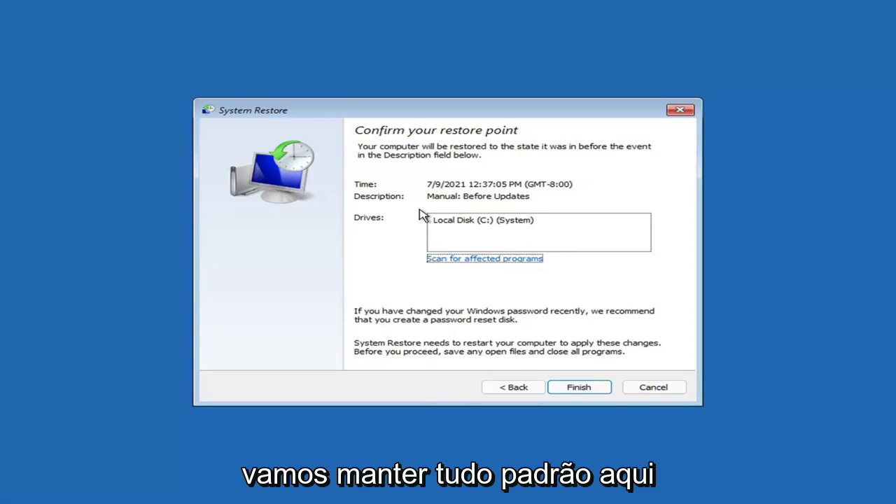
{"action": "left_click", "coordinate": [580, 391]}
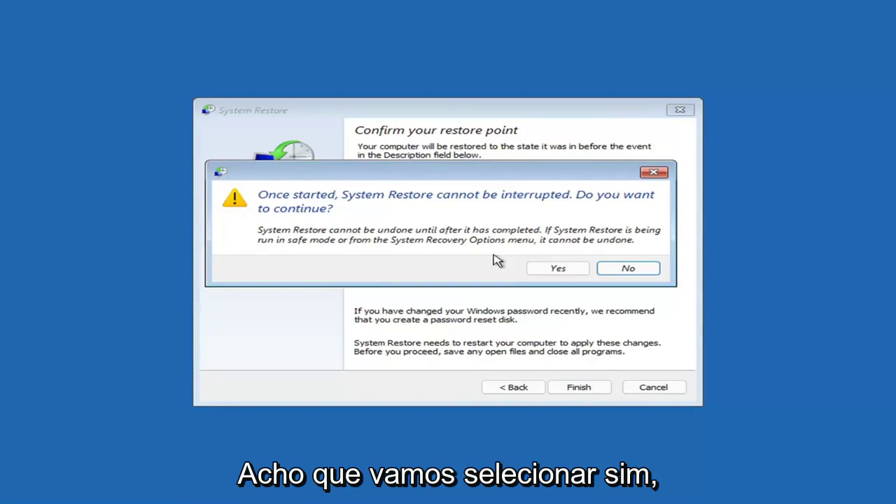
{"action": "left_click", "coordinate": [558, 271]}
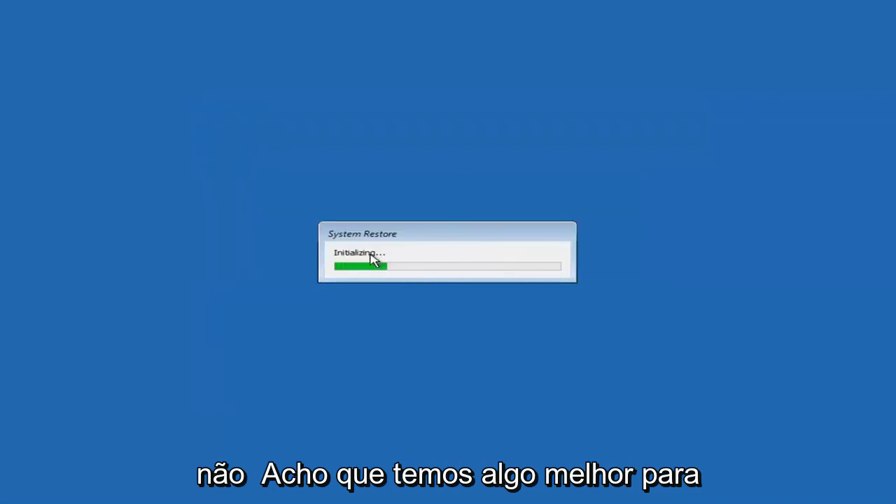
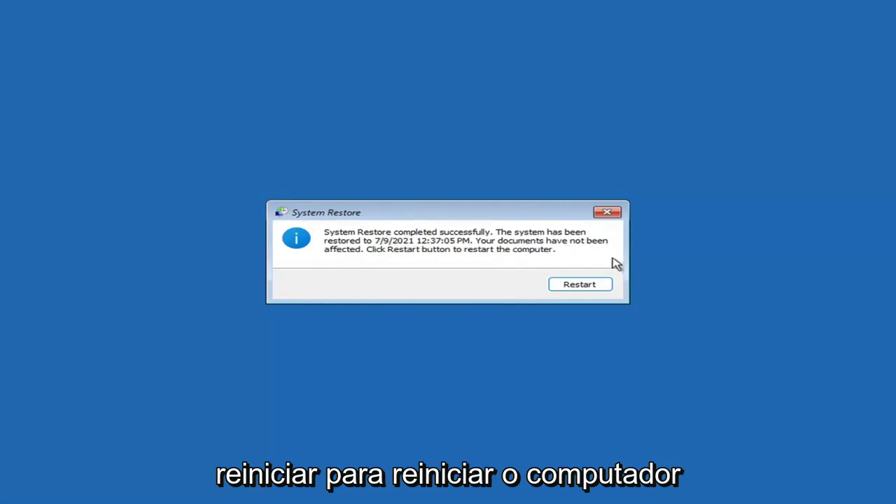
{"action": "left_click", "coordinate": [574, 285]}
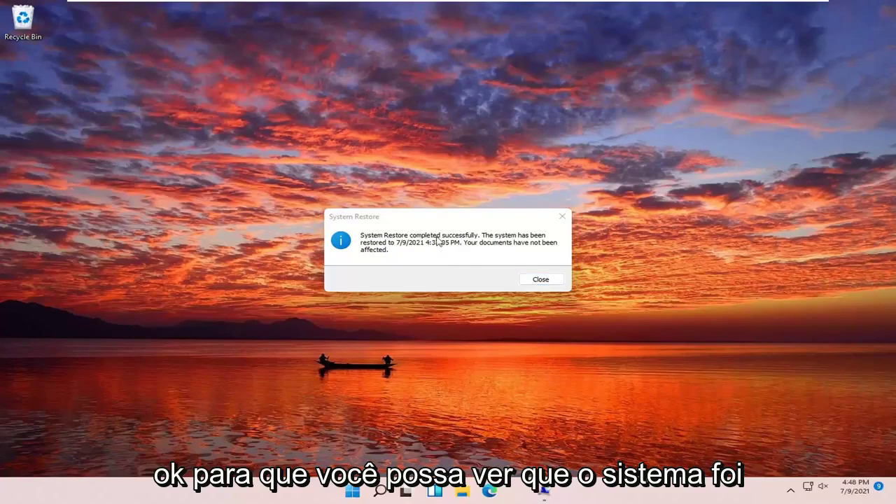
{"action": "left_click", "coordinate": [562, 217]}
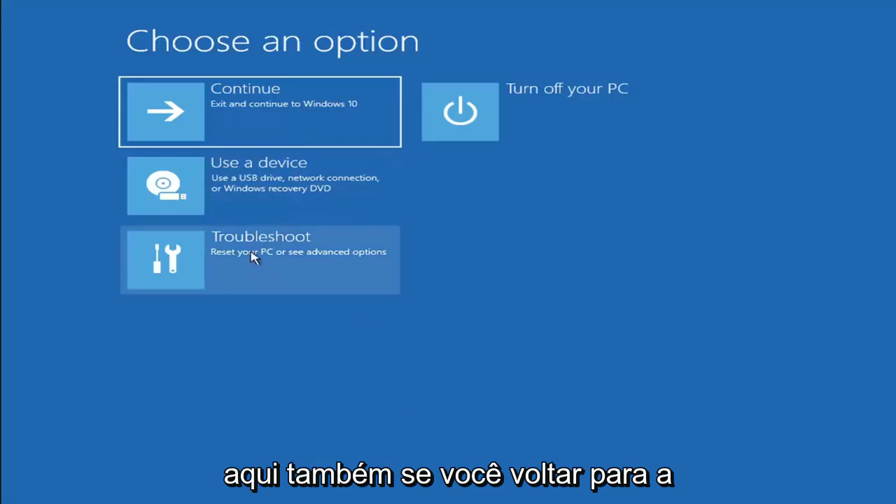
Step: Look at the Reset this PC choices for keeping or removing files, then return to the main recovery options
{"action": "left_click", "coordinate": [262, 266]}
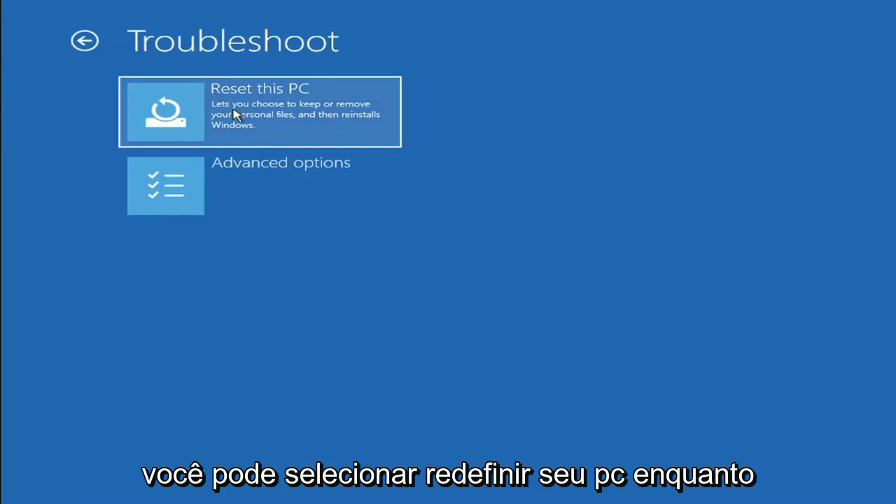
{"action": "left_click", "coordinate": [292, 126]}
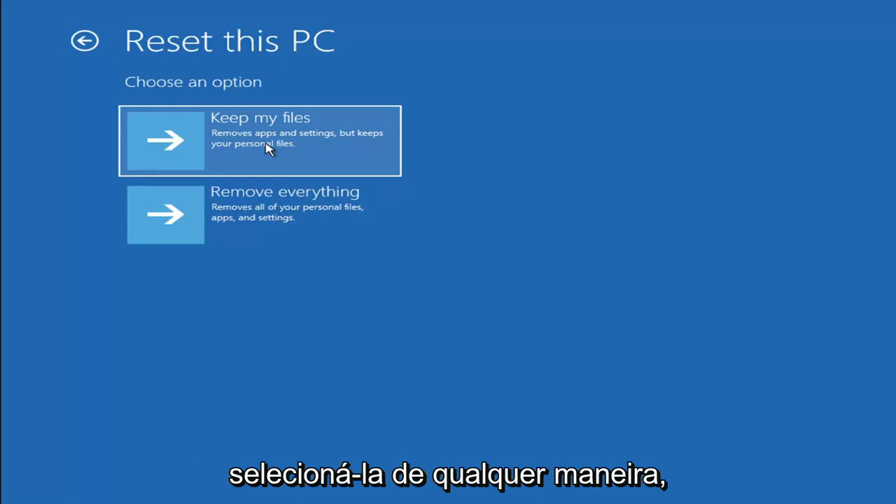
{"action": "left_click", "coordinate": [85, 42]}
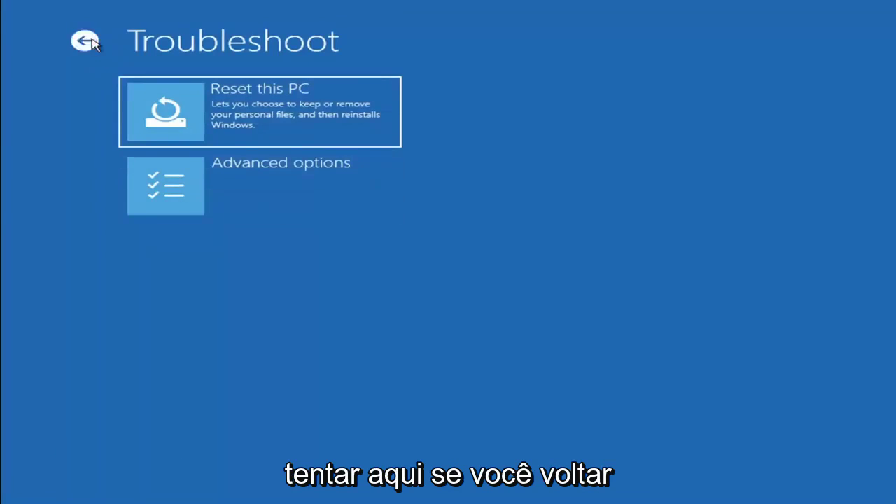
{"action": "left_click", "coordinate": [84, 41]}
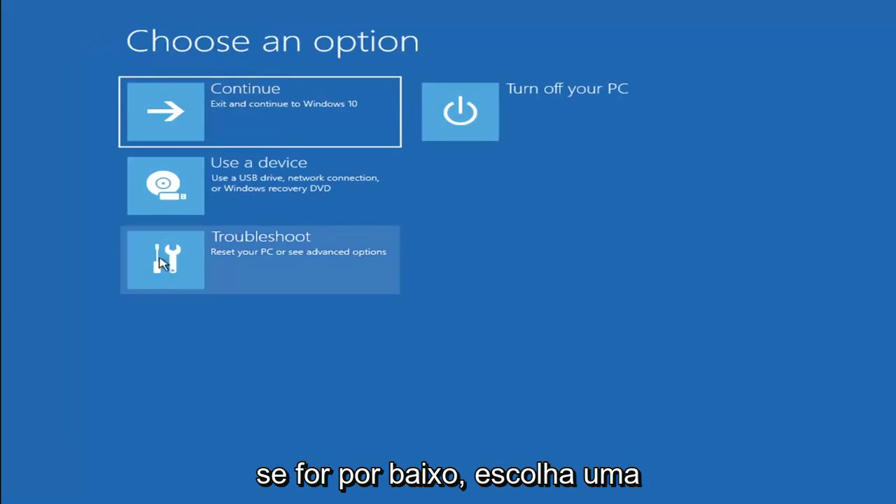
Step: Open the Command Prompt from the advanced troubleshooting options
{"action": "left_click", "coordinate": [272, 264]}
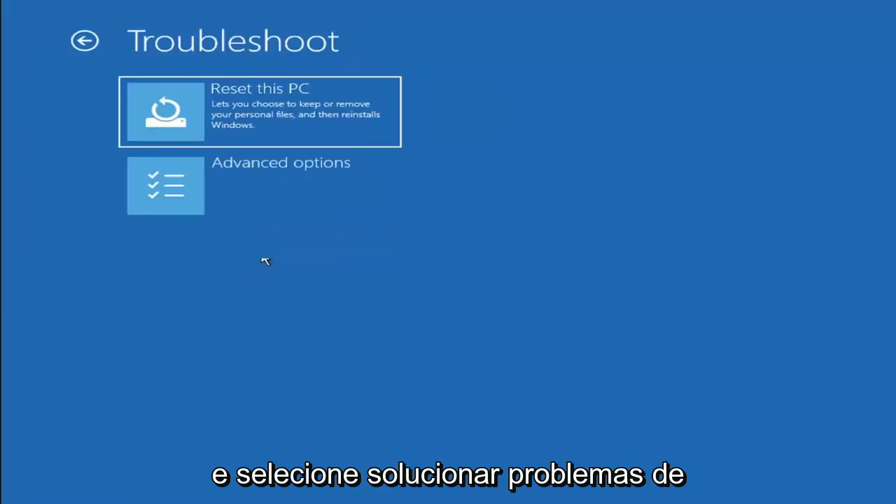
{"action": "left_click", "coordinate": [273, 195]}
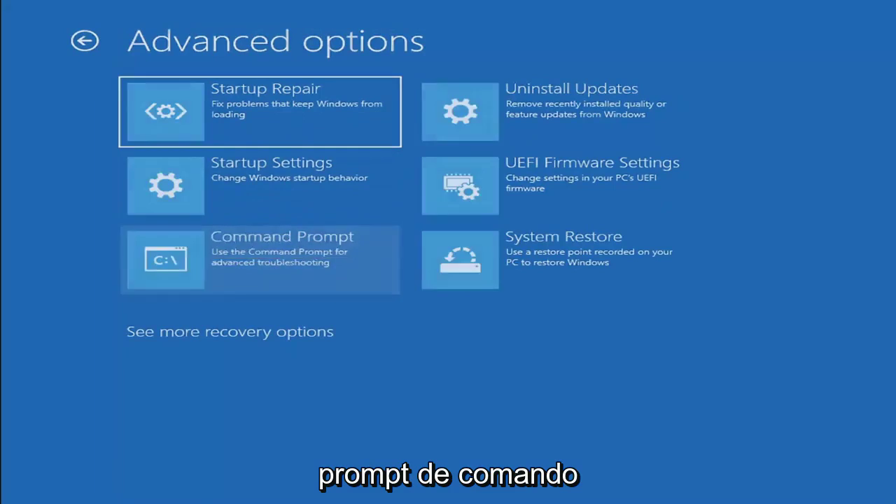
{"action": "left_click", "coordinate": [224, 275]}
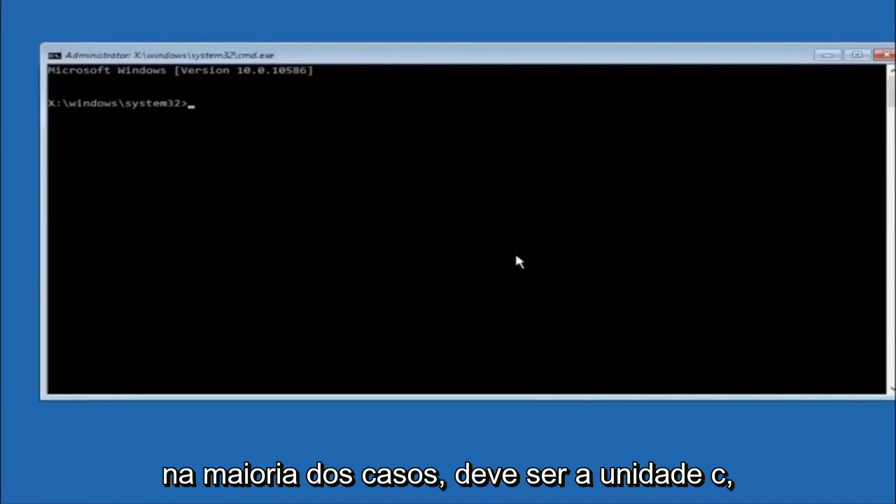
Step: Switch to the C: drive and list its root folder contents with the dir command
{"action": "type", "text": "c"}
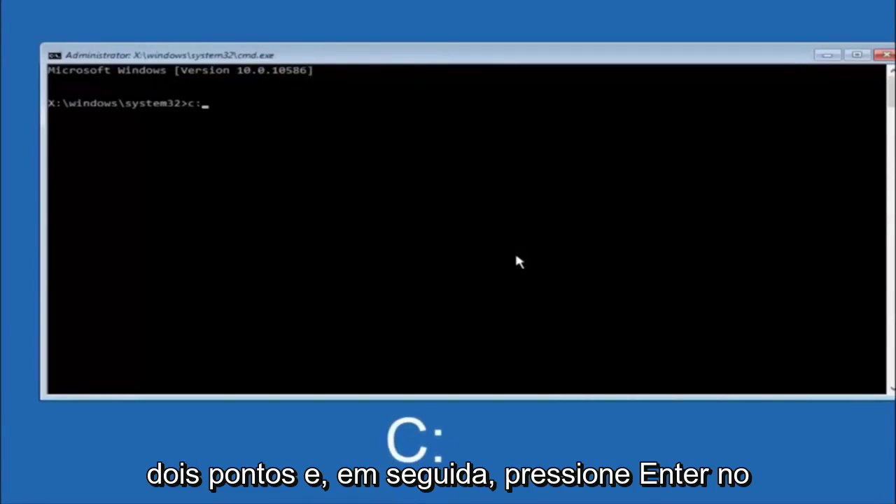
{"action": "type", "text": ":"}
{"action": "key", "text": "Return"}
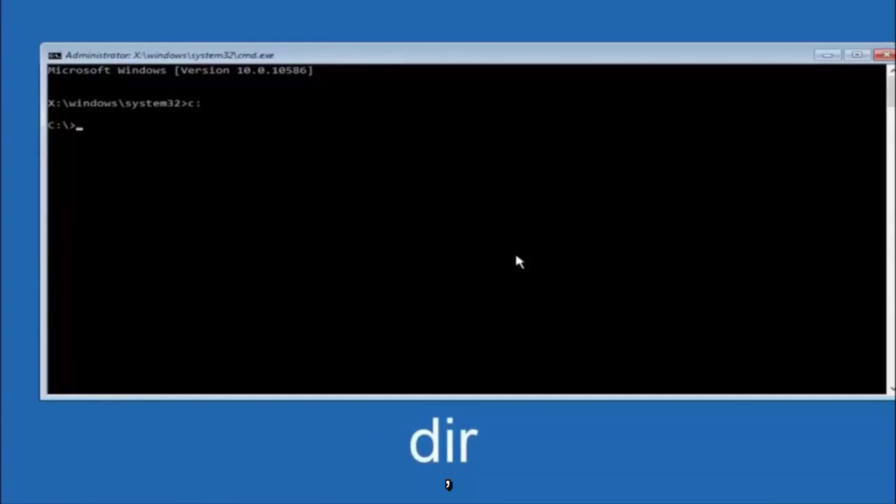
{"action": "type", "text": "dir"}
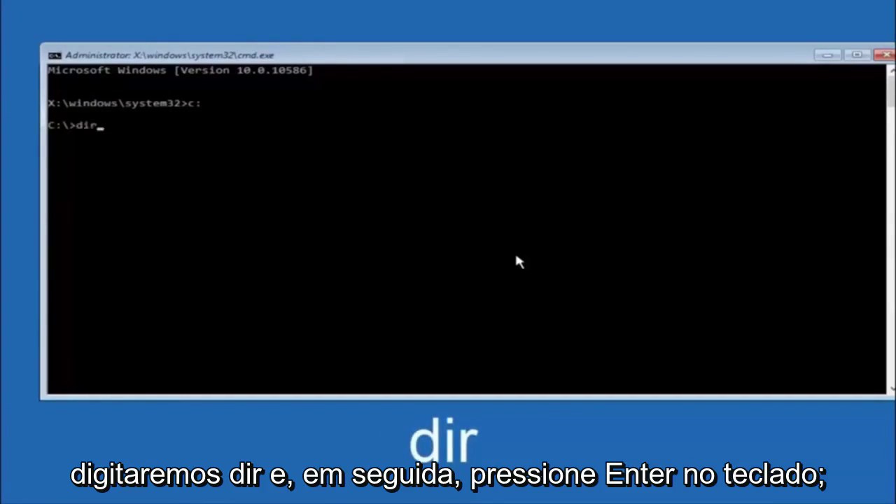
{"action": "key", "text": "Return"}
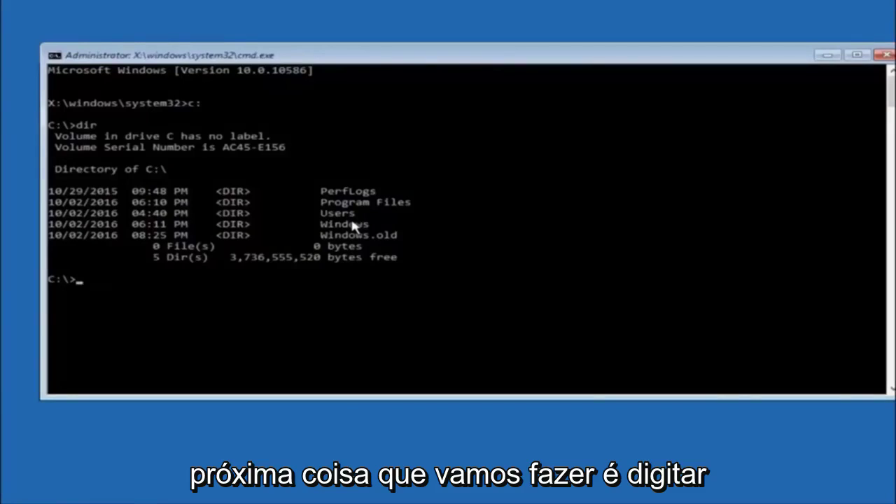
Step: Change to the \windows\system32\config directory and create a folder named backup in it with md
{"action": "type", "text": "cd \\windows\\system32\\config"}
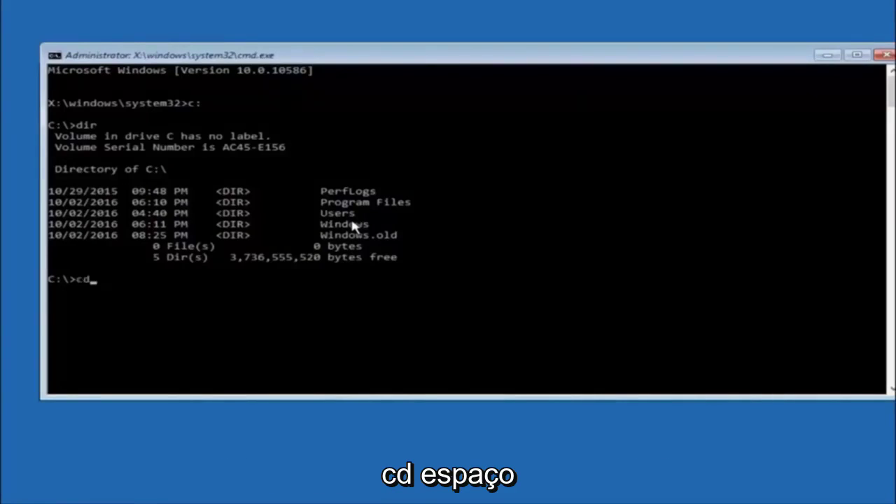
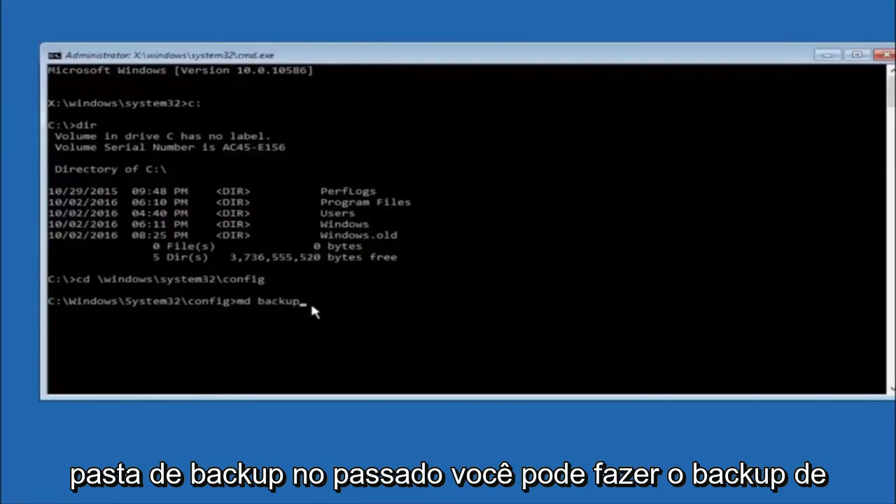
{"action": "type", "text": "1"}
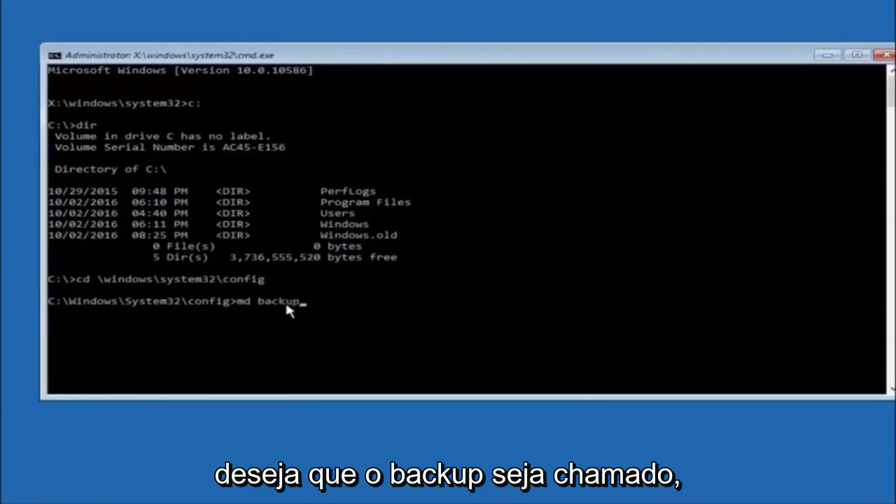
{"action": "key", "text": "Return"}
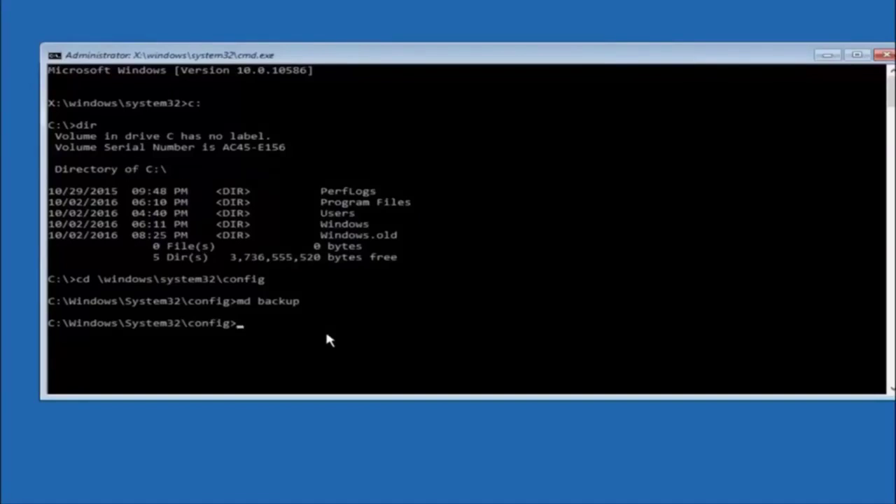
Step: Copy all files in the config folder into the backup folder using copy *.*, and list the contents of the RegBack subfolder with dir
{"action": "type", "text": "copy"}
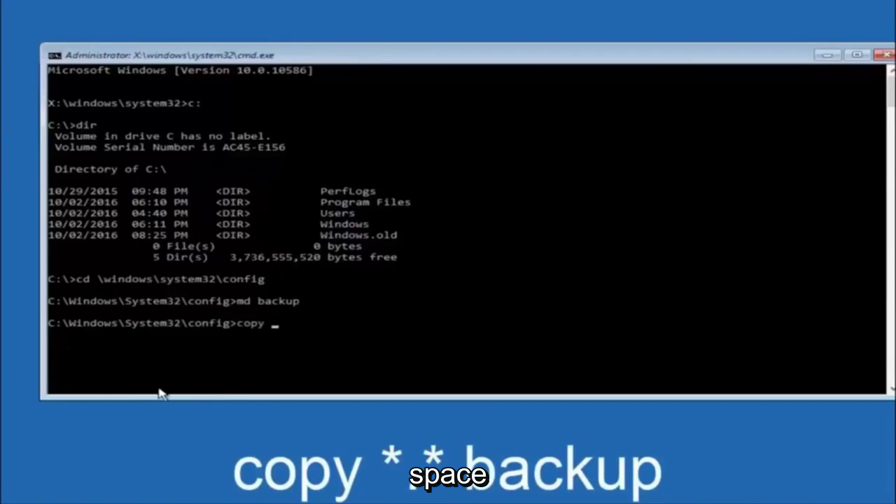
{"action": "type", "text": " *"}
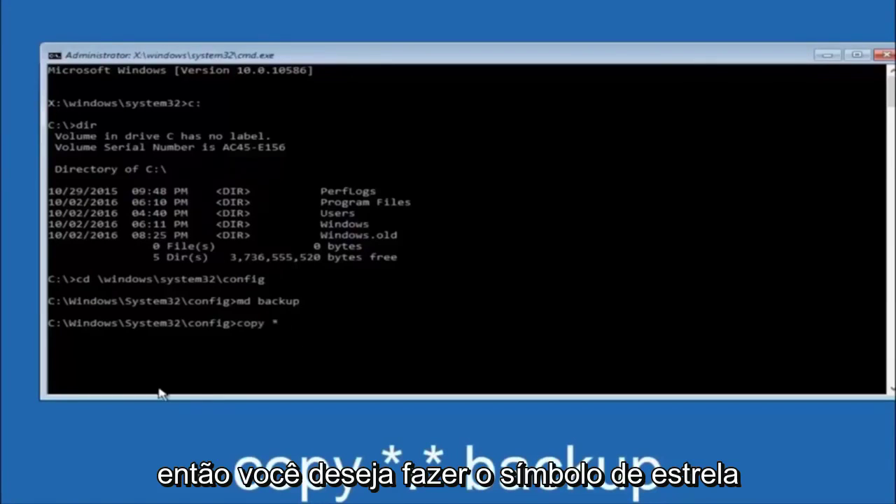
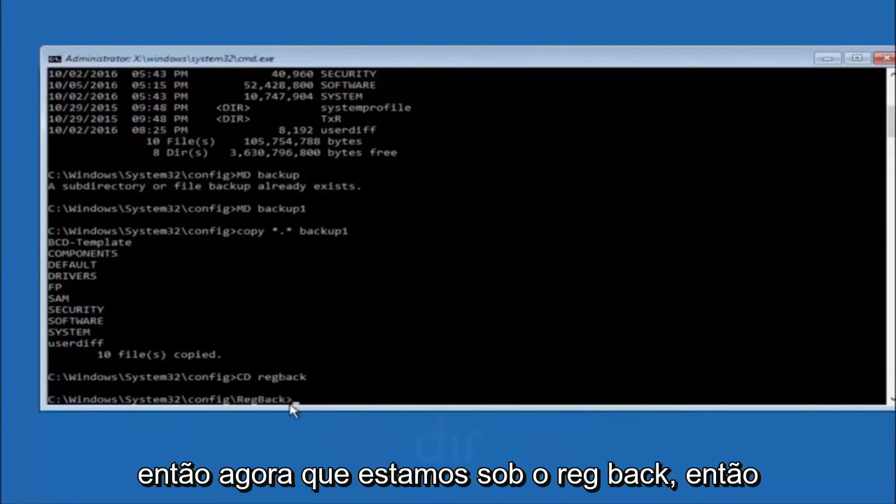
{"action": "type", "text": "dir"}
{"action": "key", "text": "Return"}
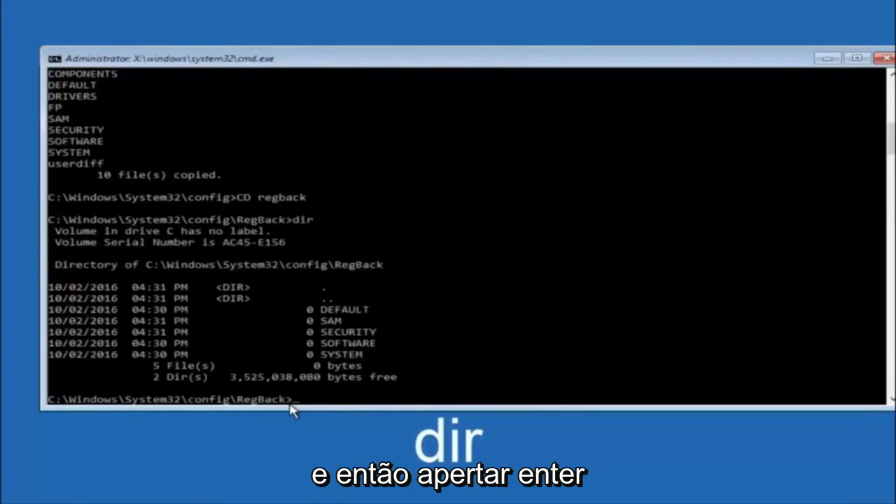
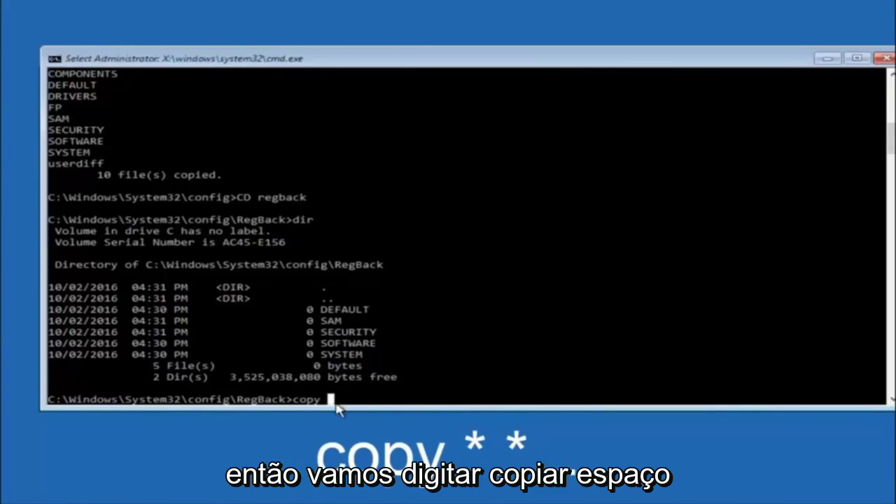
Step: Copy all RegBack files into the parent config folder with copy *.* .., overwriting all existing files, and close the Command Prompt
{"action": "type", "text": "*."}
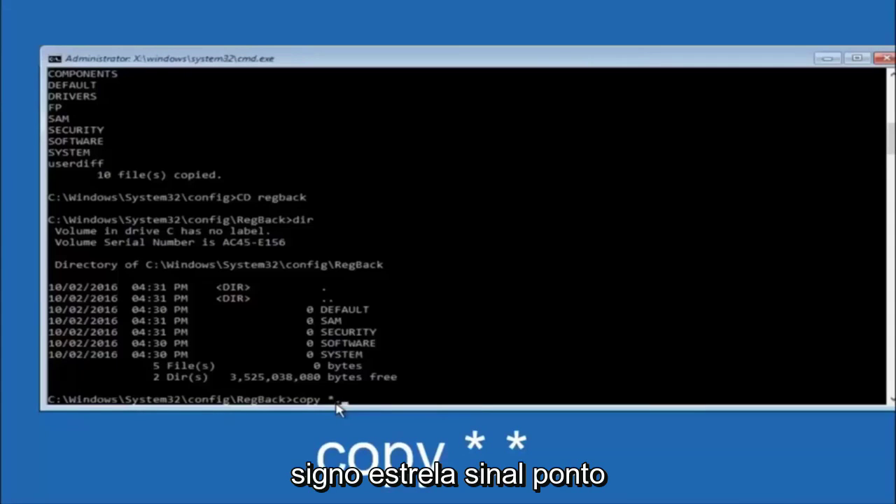
{"action": "type", "text": "*"}
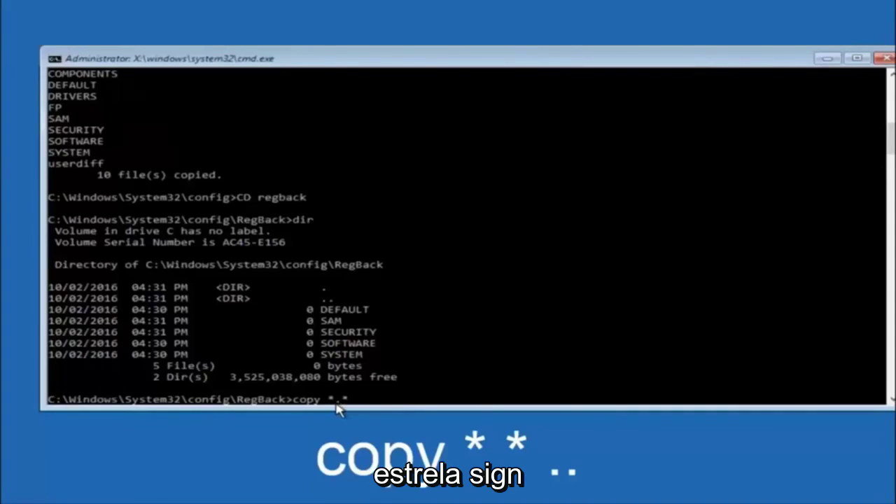
{"action": "type", "text": "  .."}
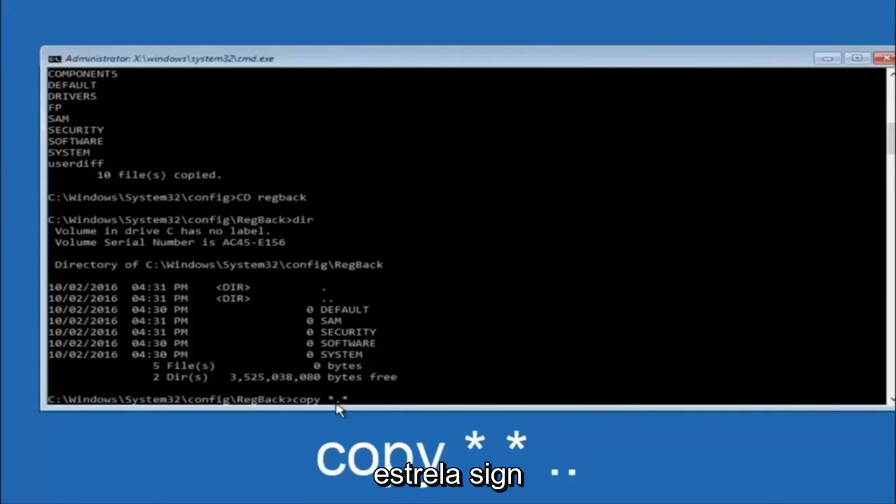
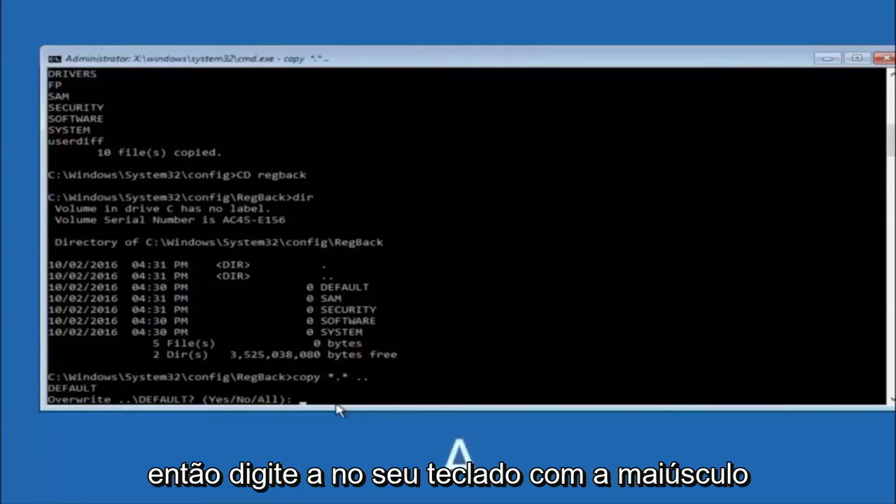
{"action": "type", "text": "A"}
{"action": "key", "text": "Return"}
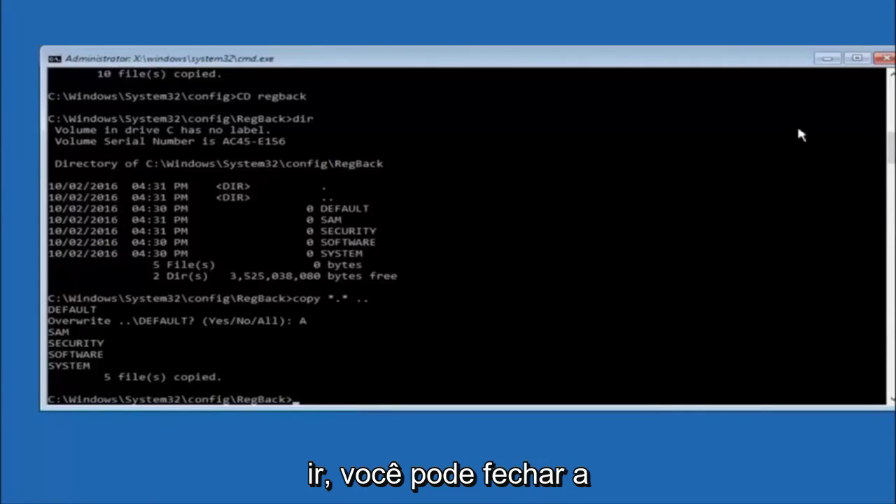
{"action": "left_click", "coordinate": [886, 58]}
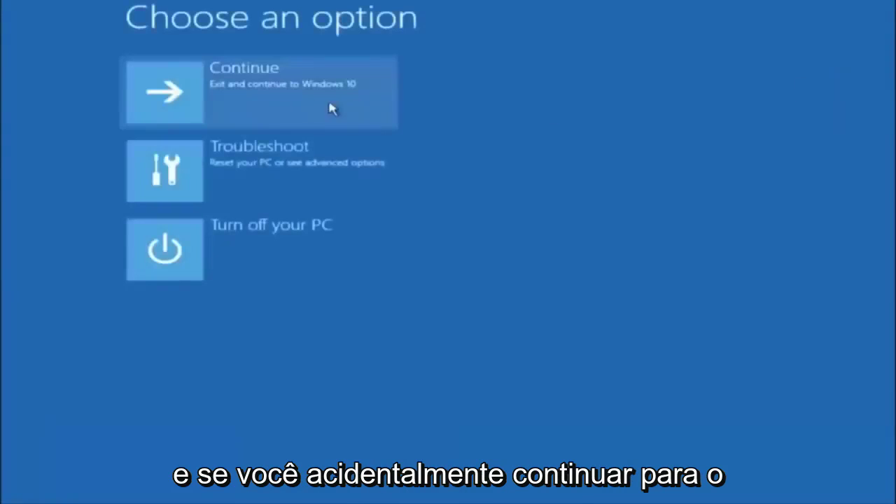